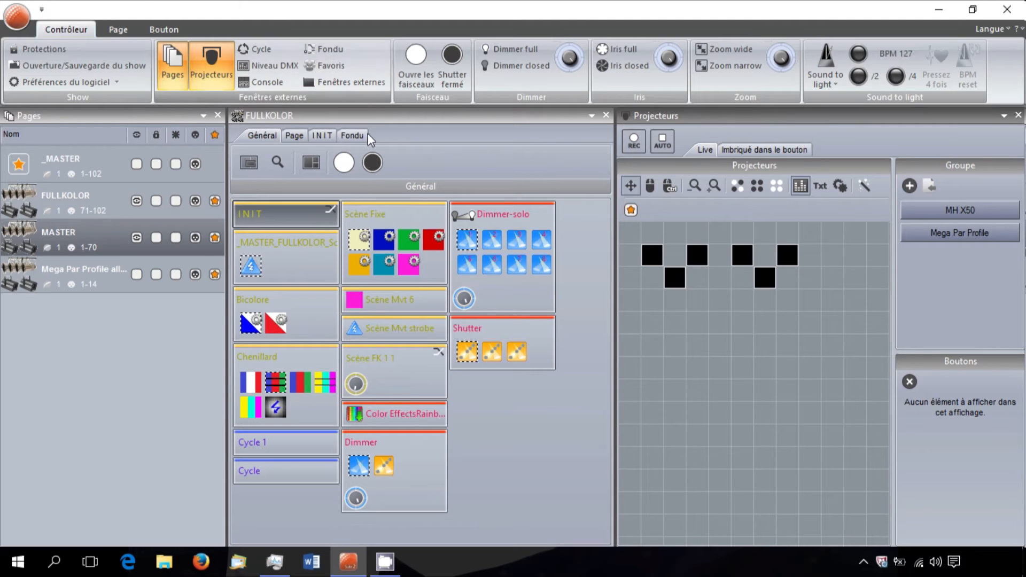
# - Examine the projector layouts and groups of the _MASTER, FULLKOLOR and Mega Par Profile pages
pyautogui.click(379, 117)
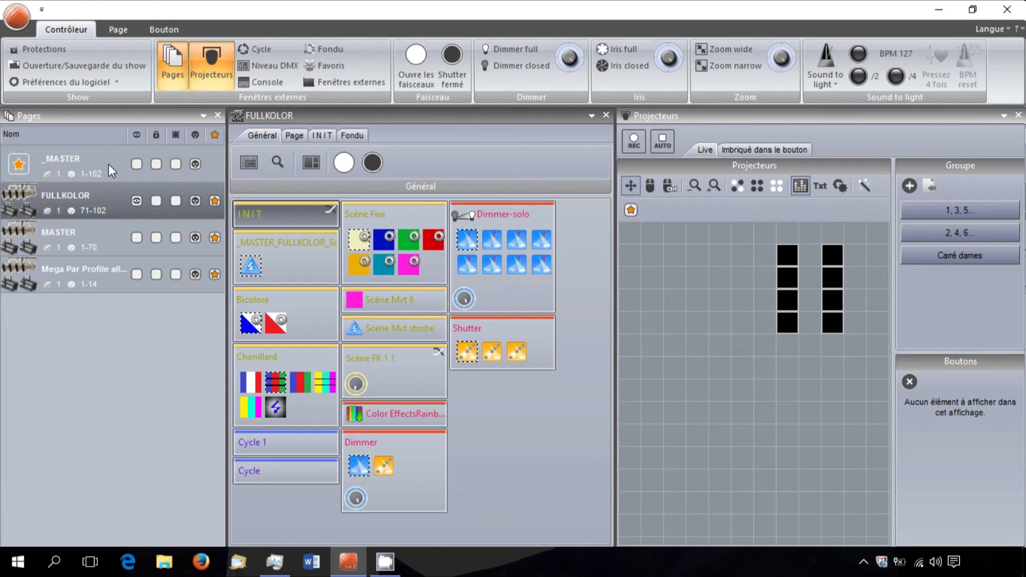
pyautogui.click(72, 157)
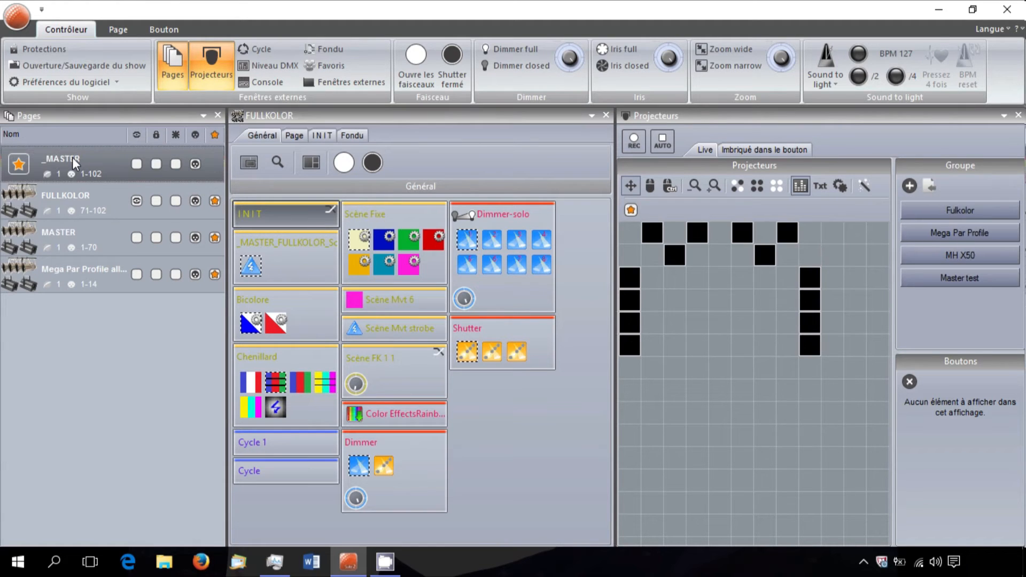
pyautogui.click(88, 203)
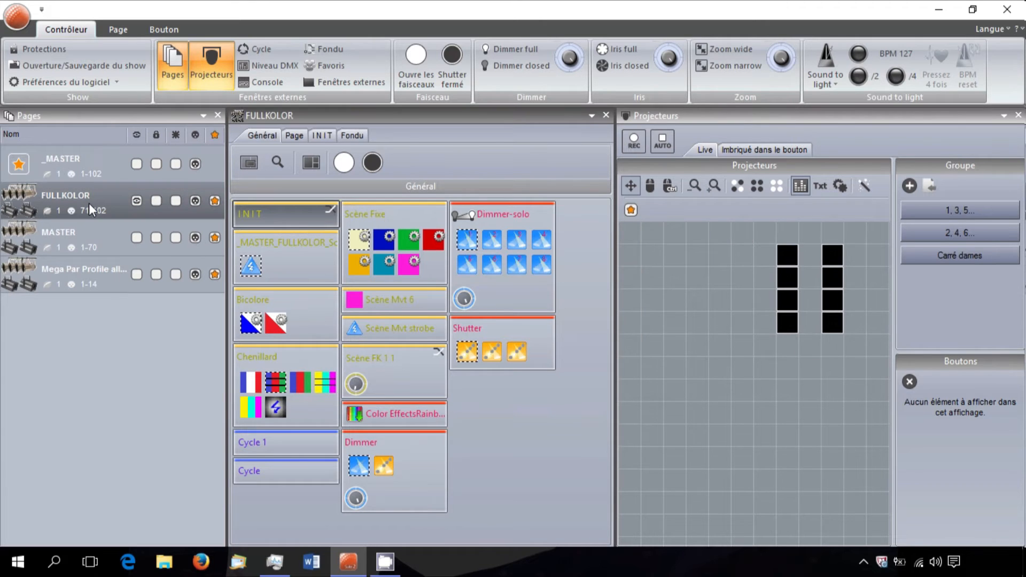
pyautogui.click(85, 161)
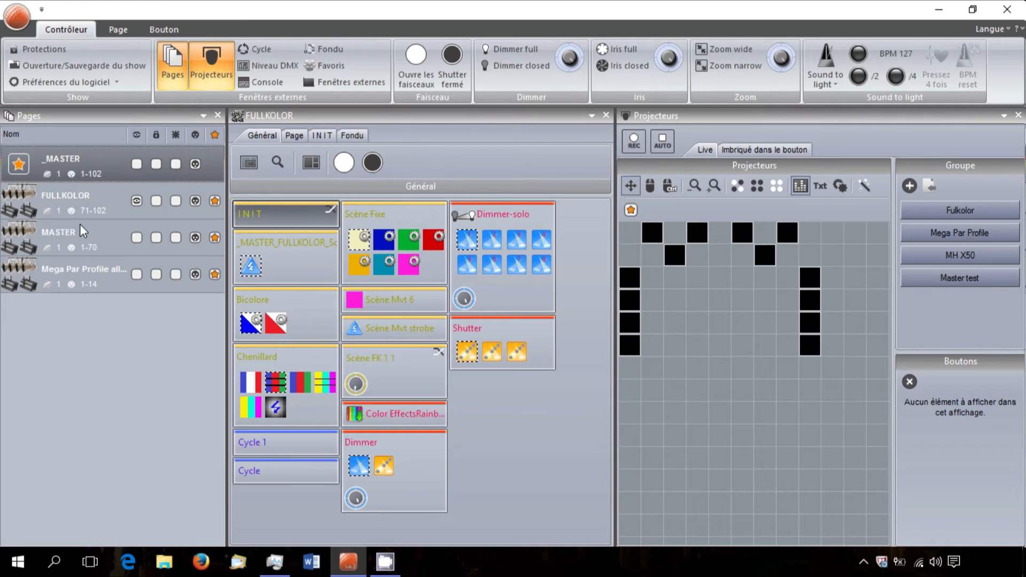
pyautogui.click(94, 197)
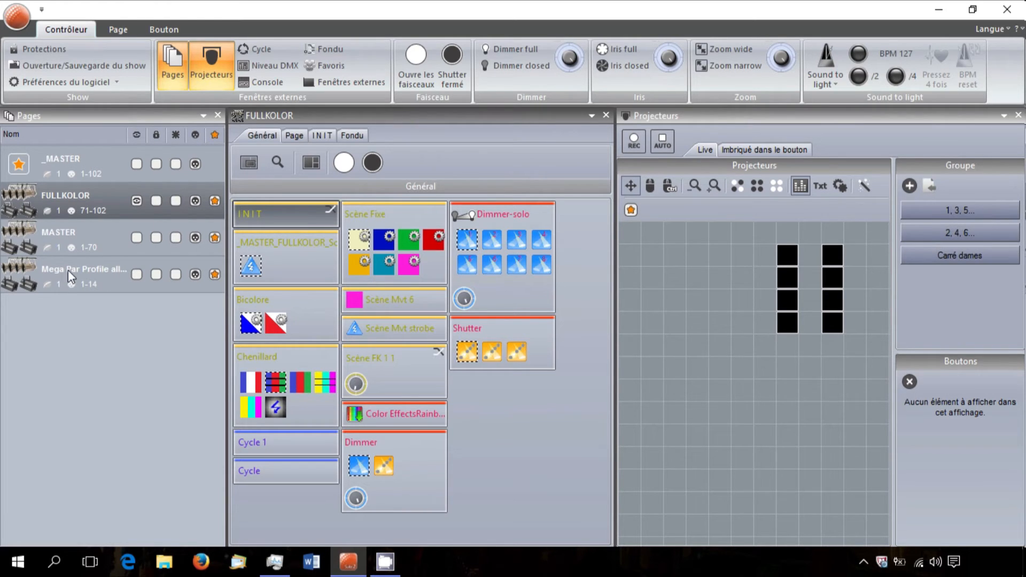
pyautogui.click(101, 270)
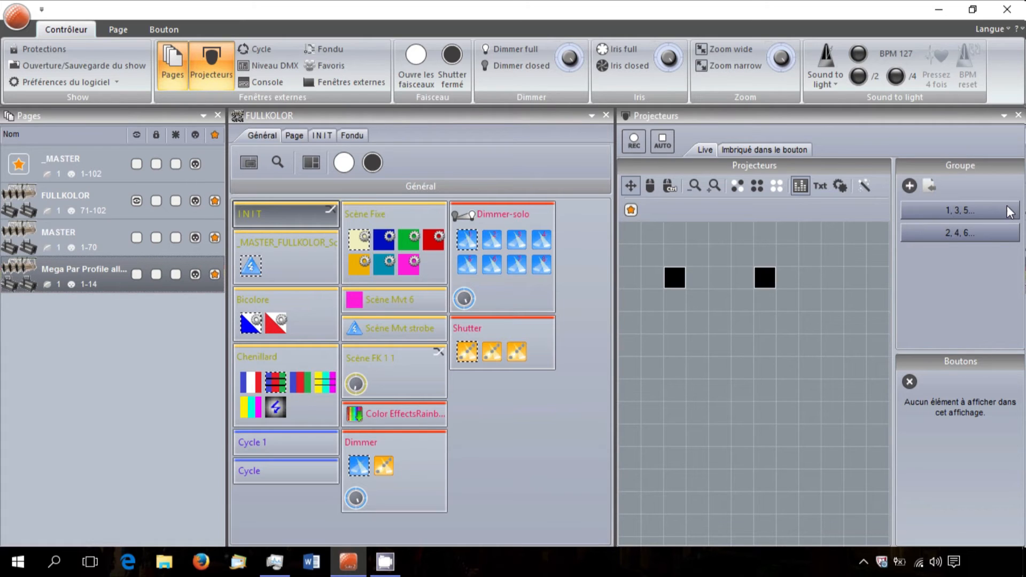
# - Return to the FULLKOLOR page and switch its "1, 3, 5..." and "2, 4, 6..." projector groups on and off in turn
pyautogui.click(59, 201)
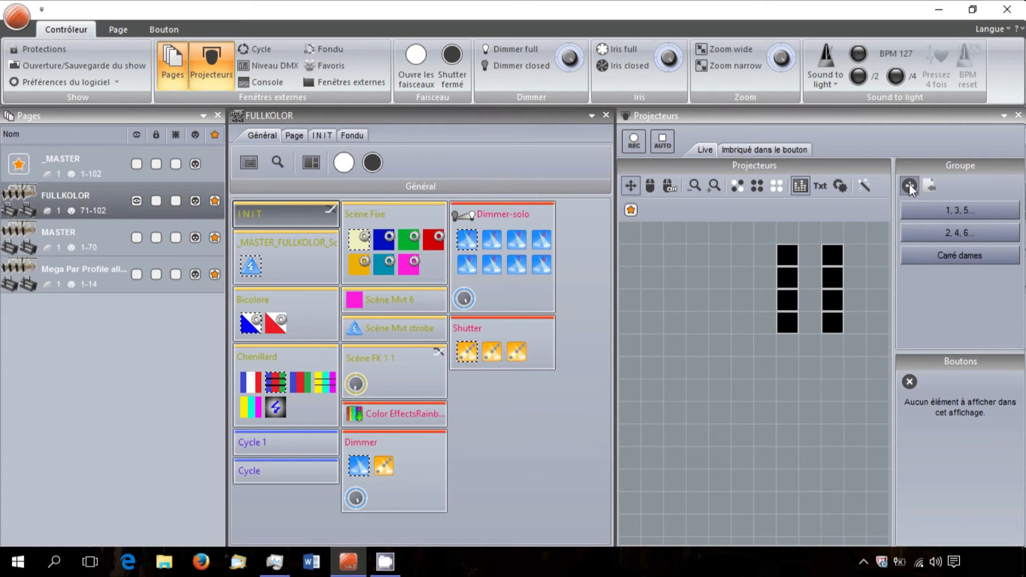
pyautogui.click(965, 214)
pyautogui.click(963, 213)
pyautogui.click(968, 235)
pyautogui.click(969, 235)
pyautogui.moveTo(698, 327); pyautogui.dragTo(776, 320)
# - On the _MASTER page, activate the plain mouse selection mode and select the four projectors in the layout's left column
pyautogui.click(91, 173)
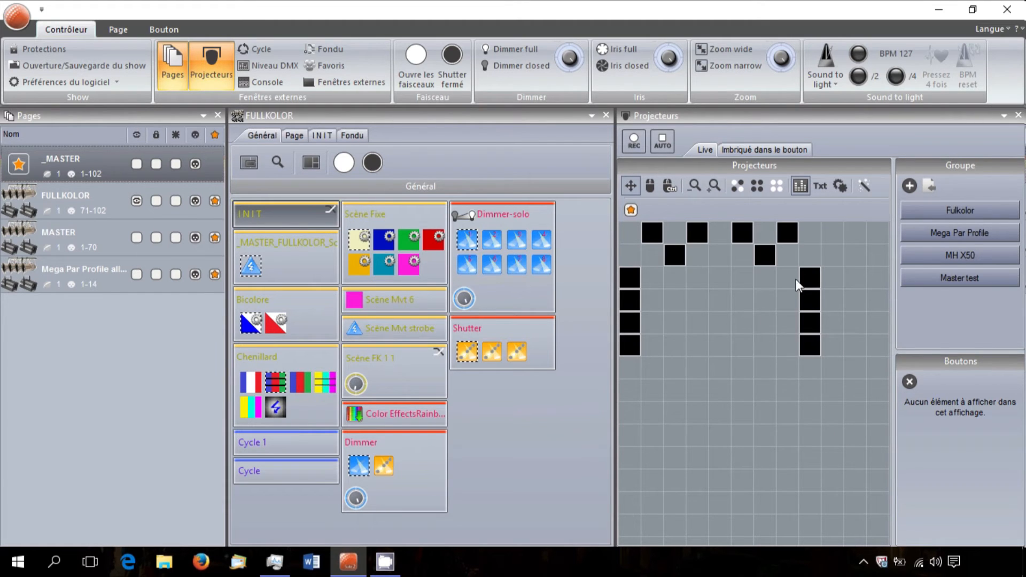
pyautogui.click(650, 188)
pyautogui.moveTo(633, 350); pyautogui.dragTo(633, 328)
pyautogui.click(632, 297)
pyautogui.click(632, 275)
pyautogui.click(634, 346)
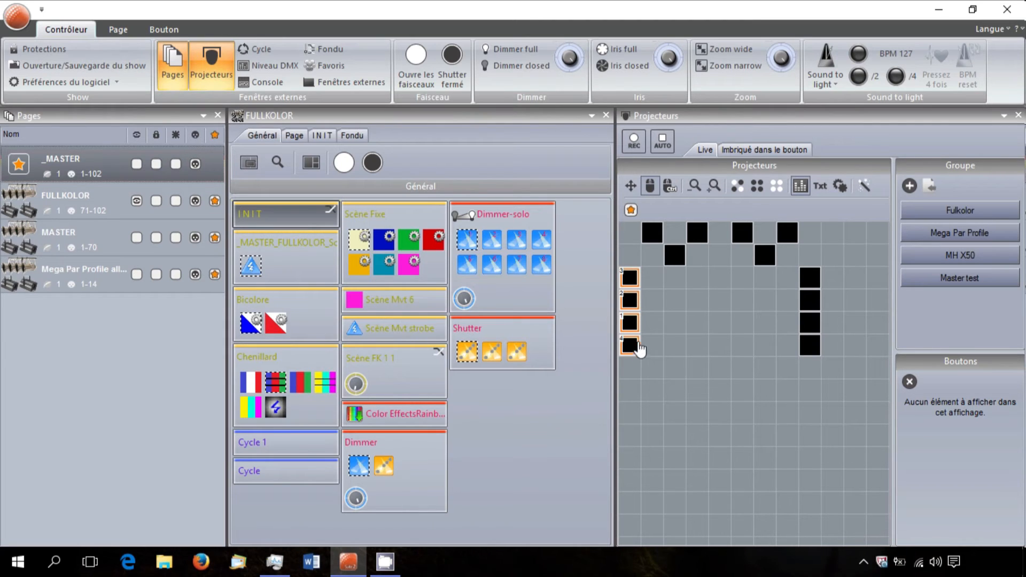
# - Switch to the modifier-key selection mode and try single and multiple selections among the left-column projectors
pyautogui.click(671, 188)
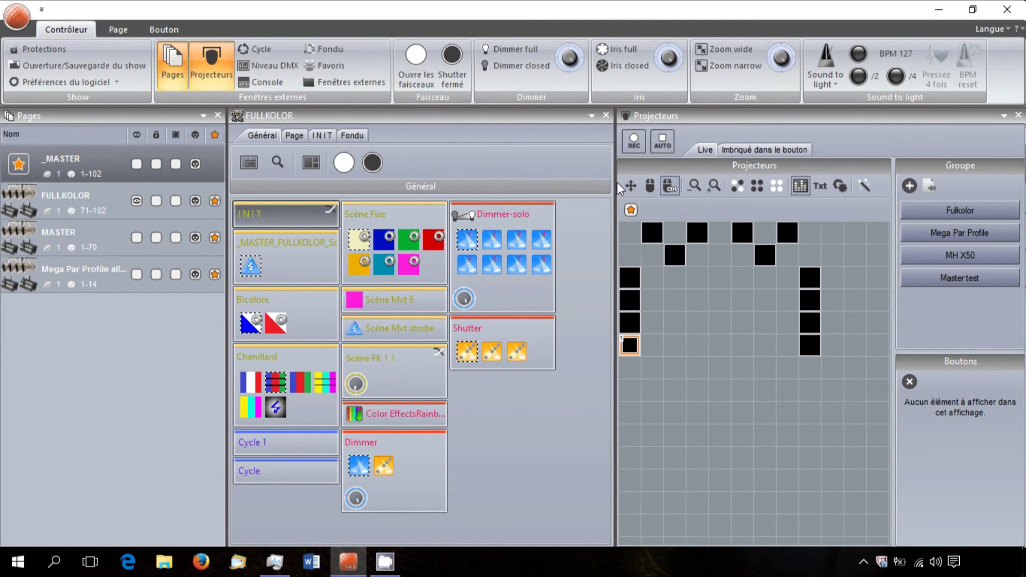
pyautogui.click(633, 326)
pyautogui.click(632, 304)
pyautogui.click(632, 345)
pyautogui.click(628, 321)
pyautogui.click(628, 307)
pyautogui.click(625, 277)
pyautogui.click(665, 332)
pyautogui.click(632, 346)
pyautogui.click(631, 323)
pyautogui.click(630, 300)
pyautogui.click(630, 345)
# - Invert the projector selection twice, and select and deselect all projectors
pyautogui.click(740, 187)
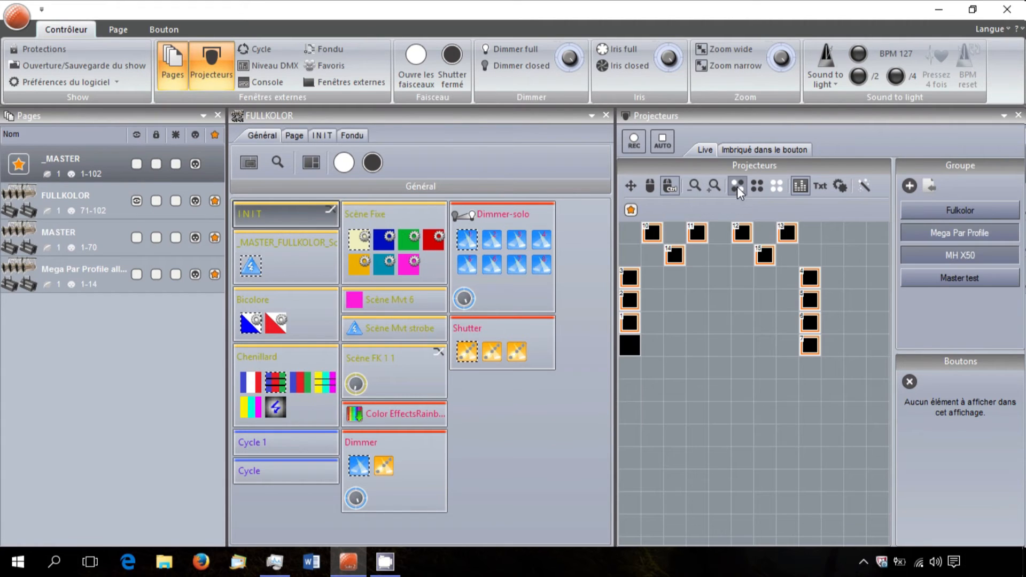
pyautogui.click(742, 187)
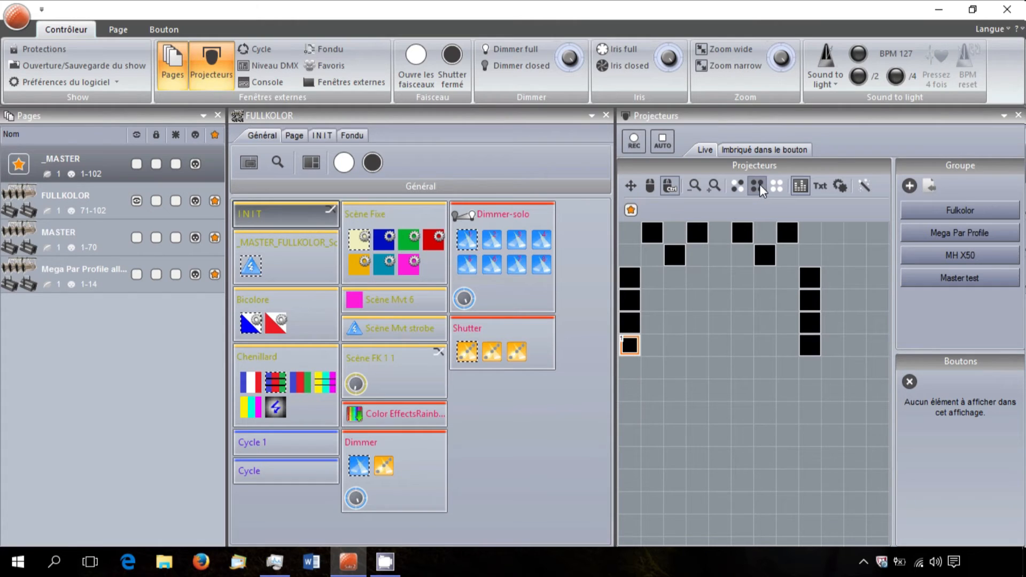
pyautogui.click(756, 185)
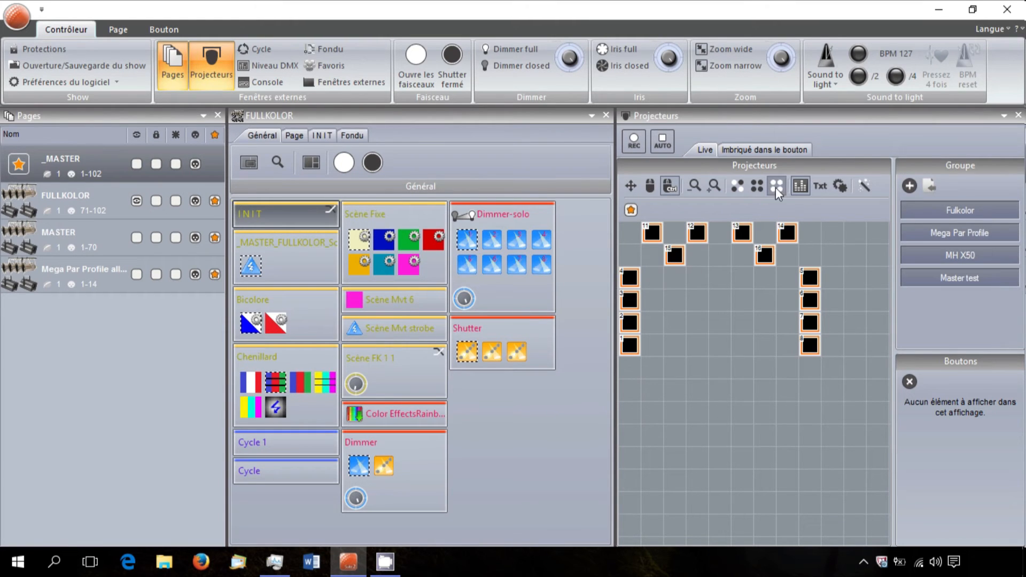
pyautogui.click(770, 188)
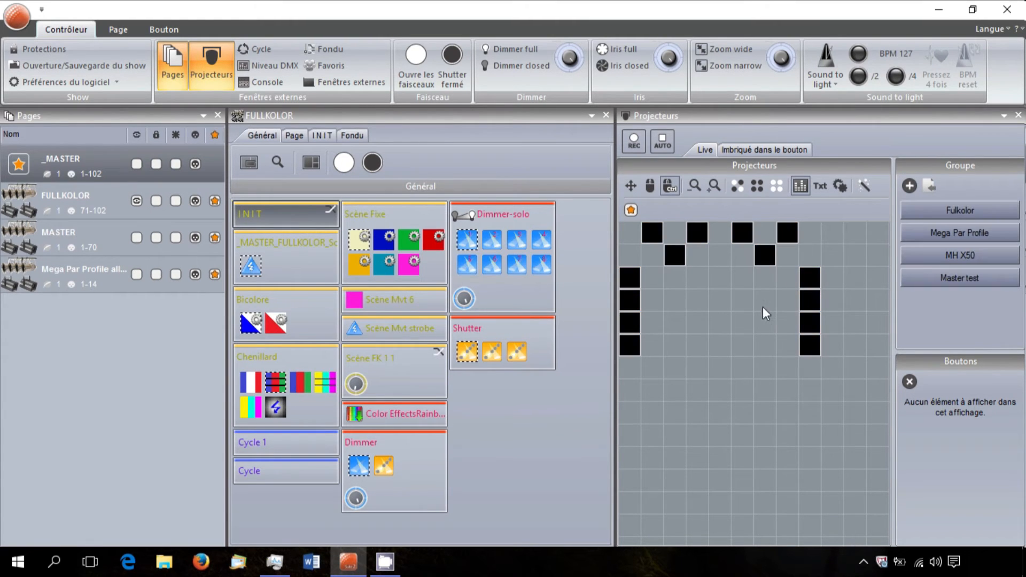
# - Toggle the projector display between live colour squares and fixture icons, ending on the colour squares
pyautogui.click(798, 191)
pyautogui.click(798, 190)
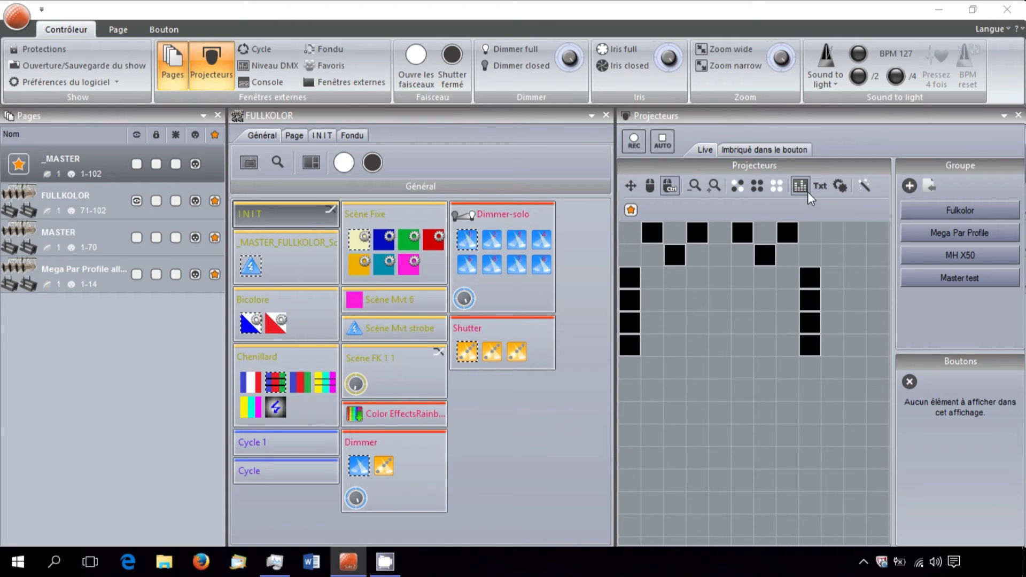
pyautogui.click(802, 187)
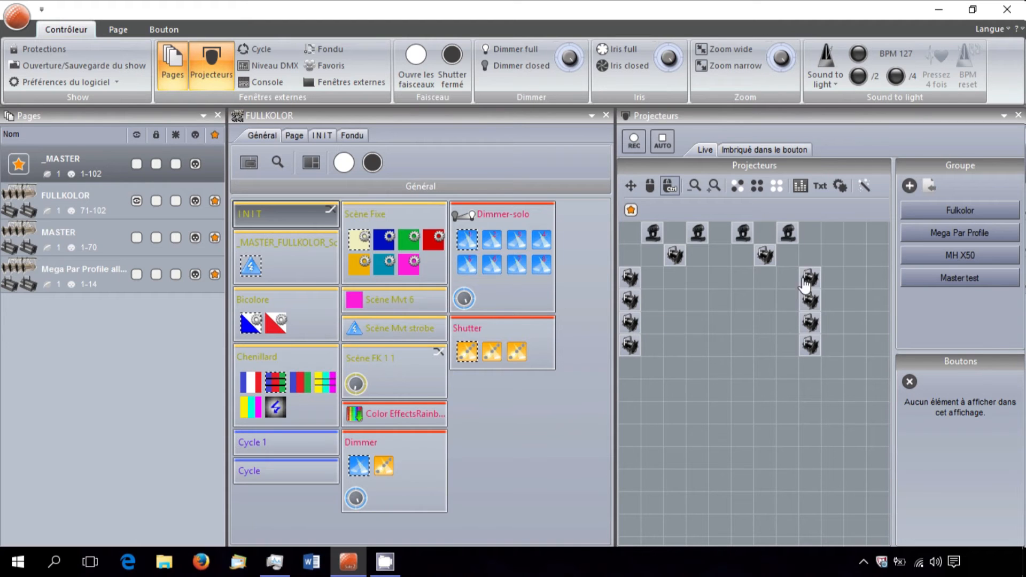
pyautogui.click(801, 188)
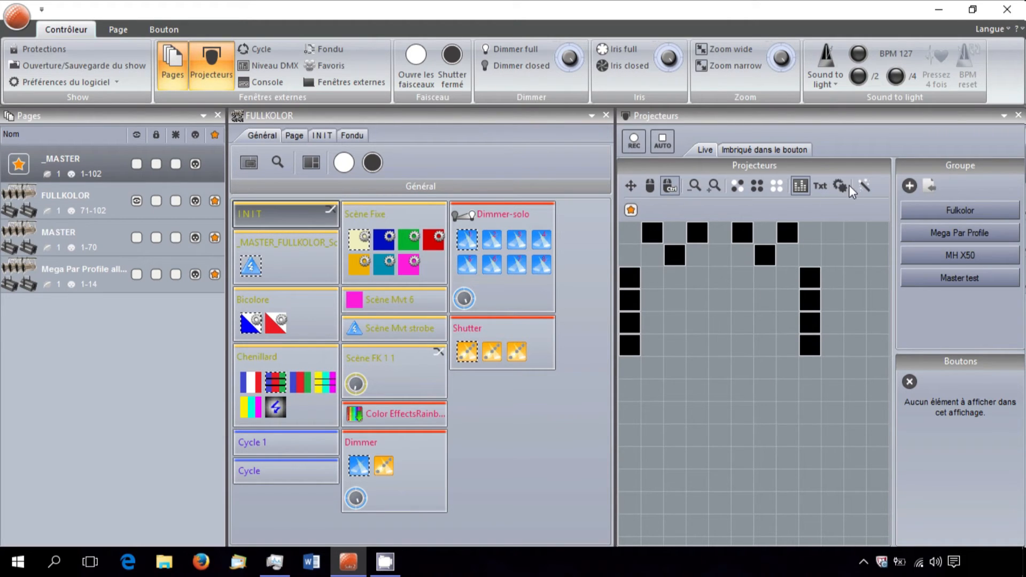
# - Toggle the projector name labels on and off, and look at the iris and gobo display options
pyautogui.click(818, 188)
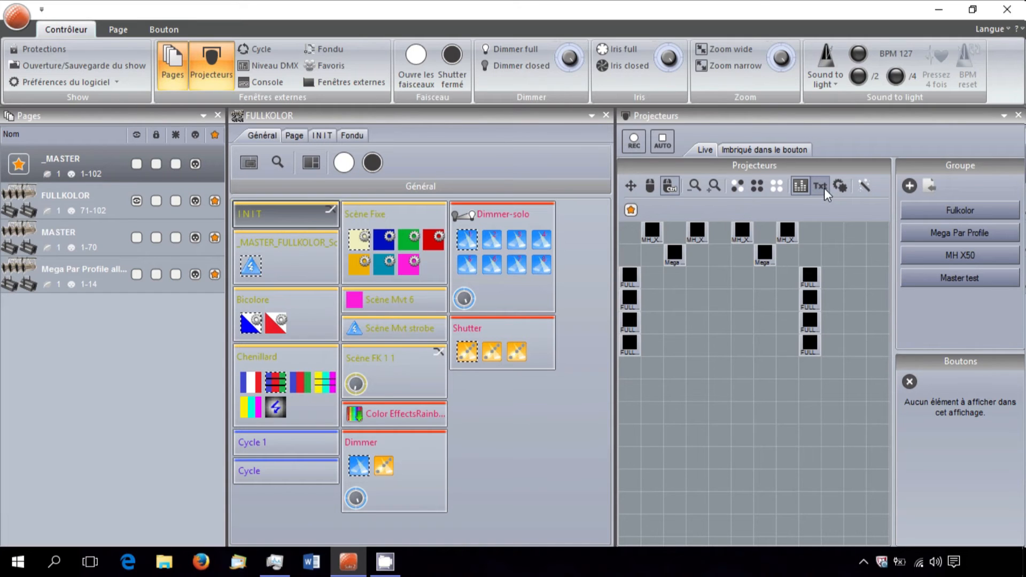
pyautogui.click(824, 188)
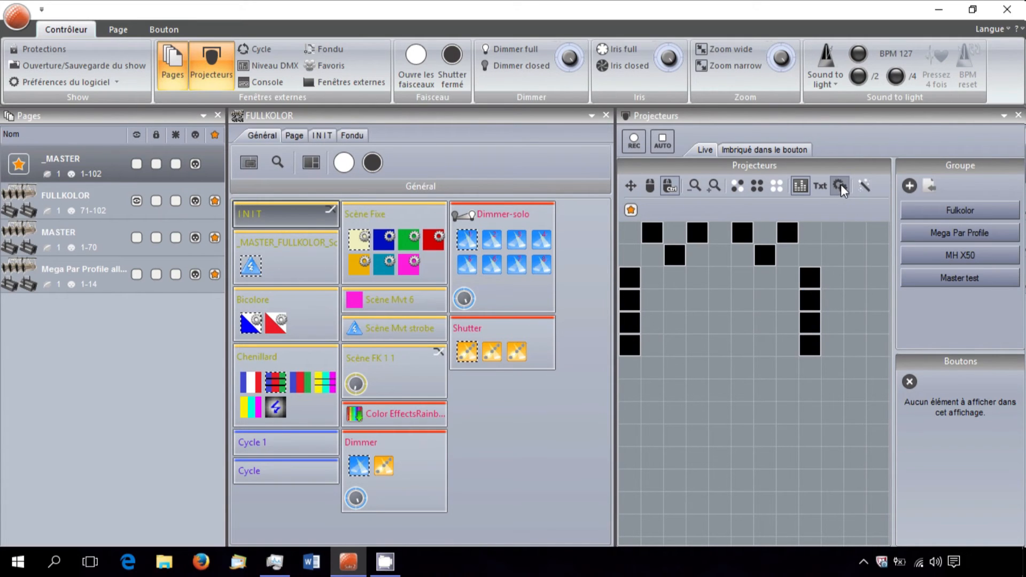
pyautogui.click(841, 185)
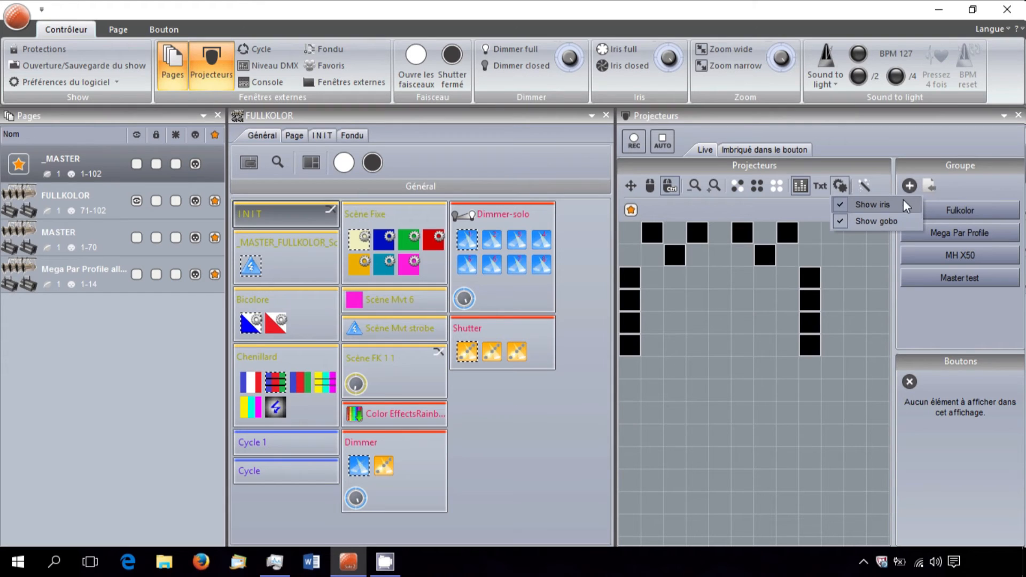
pyautogui.click(839, 182)
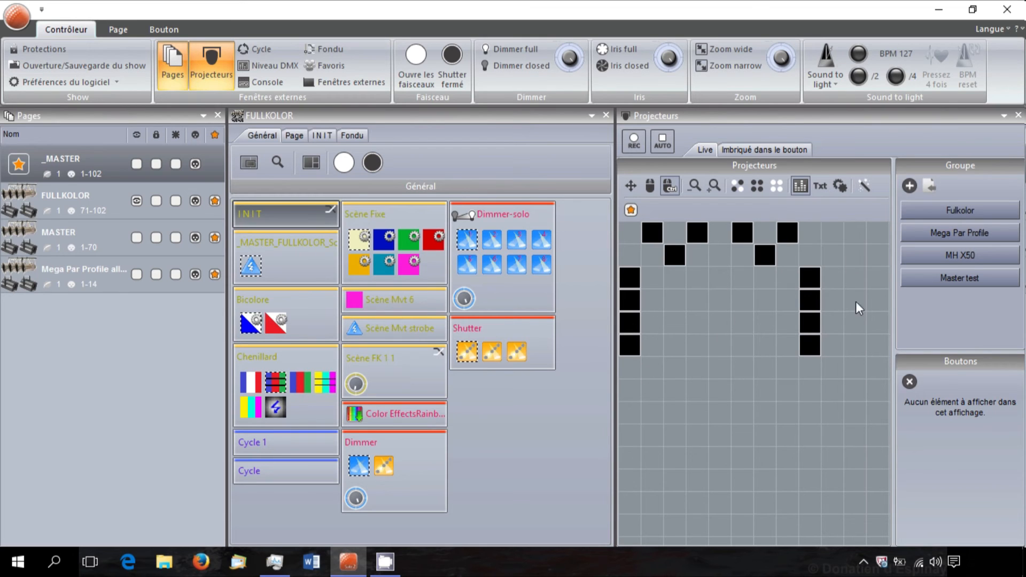
# - Create a group named Tuto from the two lowest projectors of each side column and the two outer projectors of the upper row
pyautogui.click(631, 346)
pyautogui.click(630, 322)
pyautogui.click(809, 345)
pyautogui.click(809, 323)
pyautogui.click(653, 235)
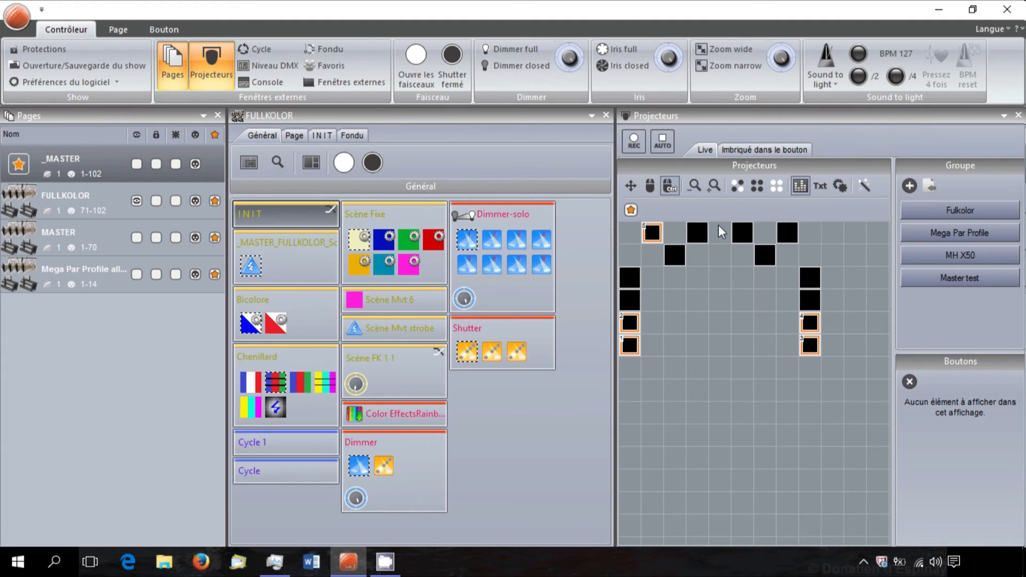
pyautogui.click(788, 231)
pyautogui.click(903, 185)
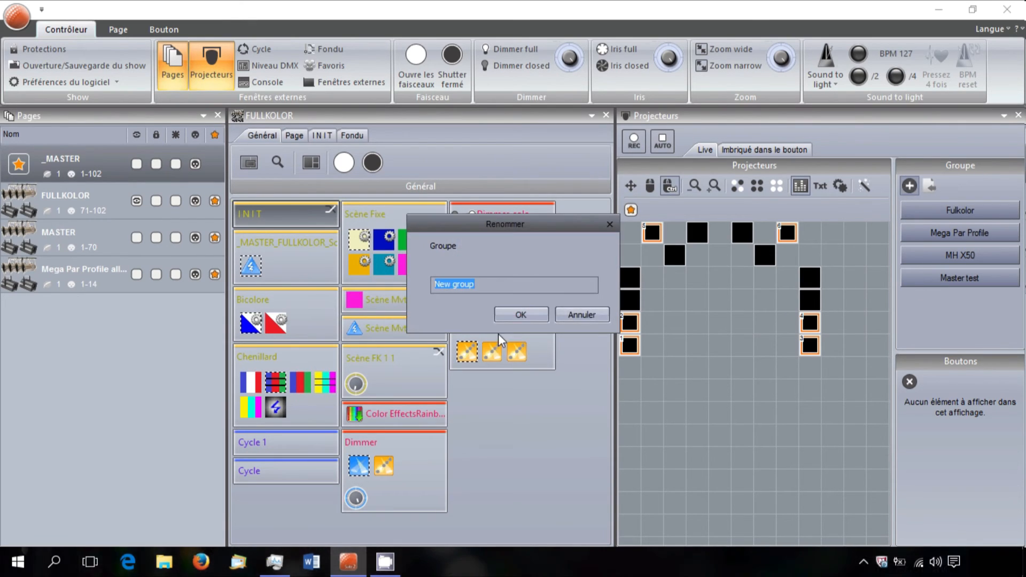
pyautogui.write('Tuto')
pyautogui.press('Return')
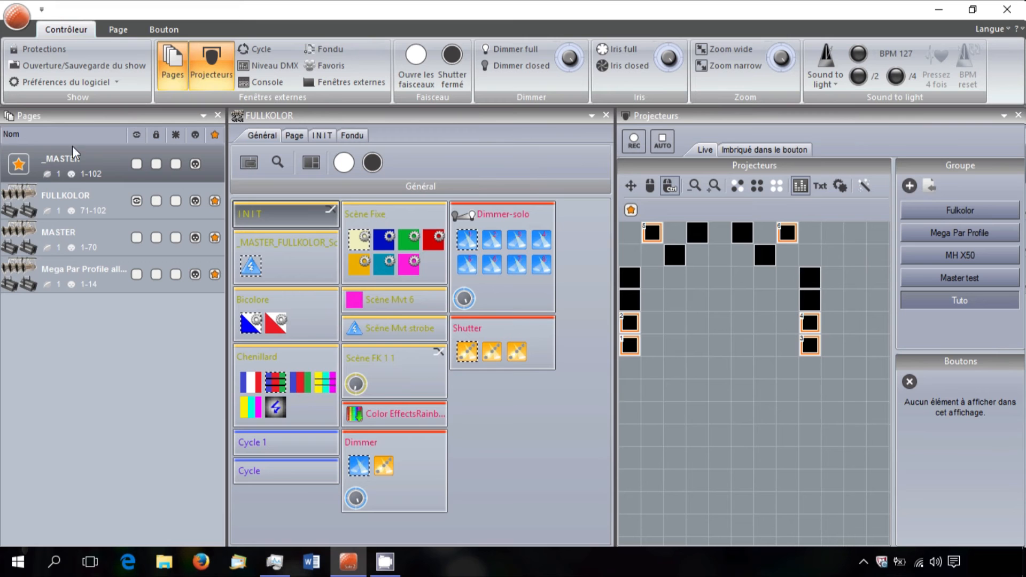
# - Dock the _MASTER page beside FULLKOLOR and switch the Tuto group's selection on and off with the new-button commands displayed
pyautogui.click(139, 162)
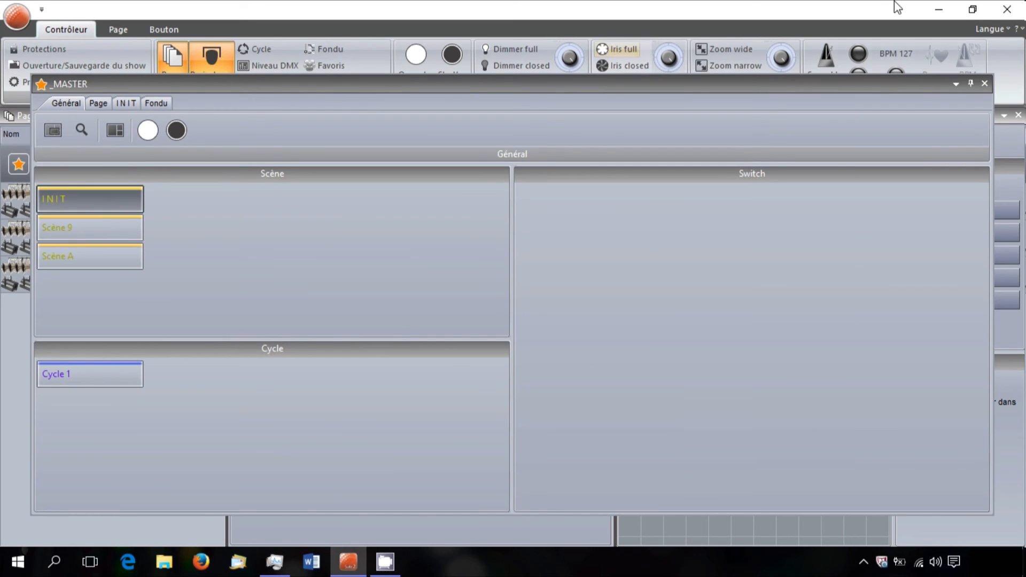
pyautogui.moveTo(874, 83); pyautogui.dragTo(399, 325)
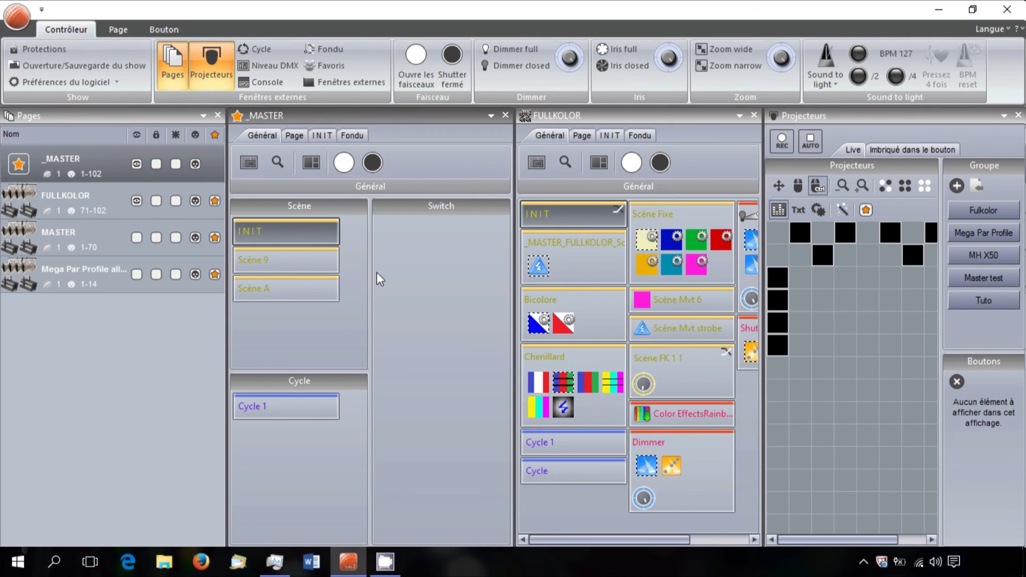
pyautogui.click(1000, 301)
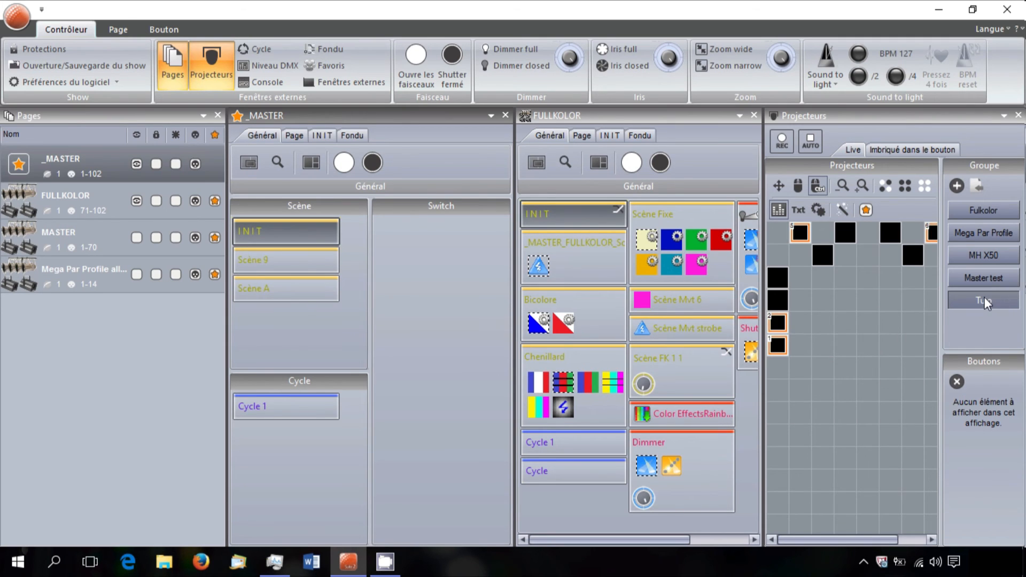
pyautogui.click(164, 29)
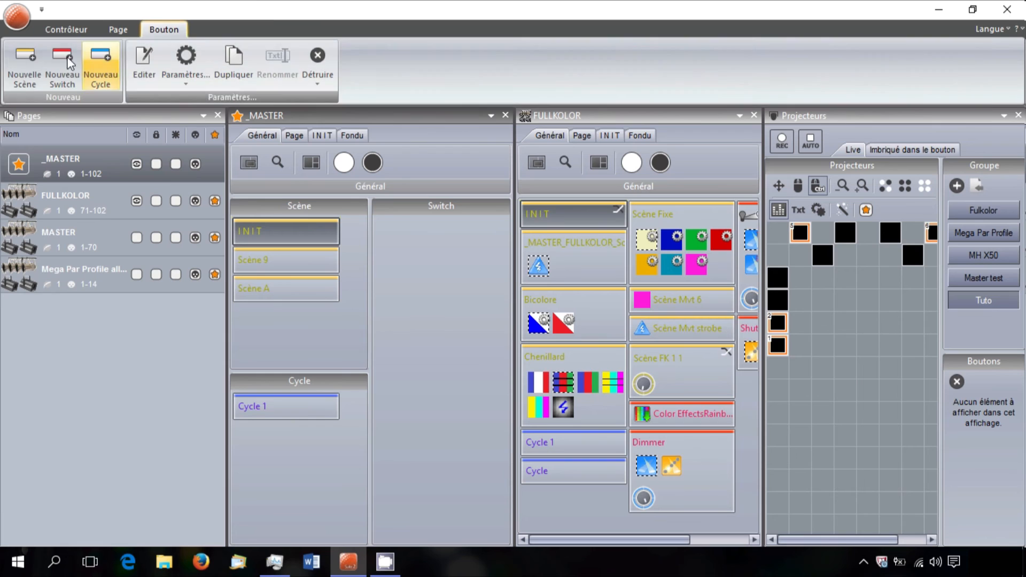
pyautogui.click(1001, 298)
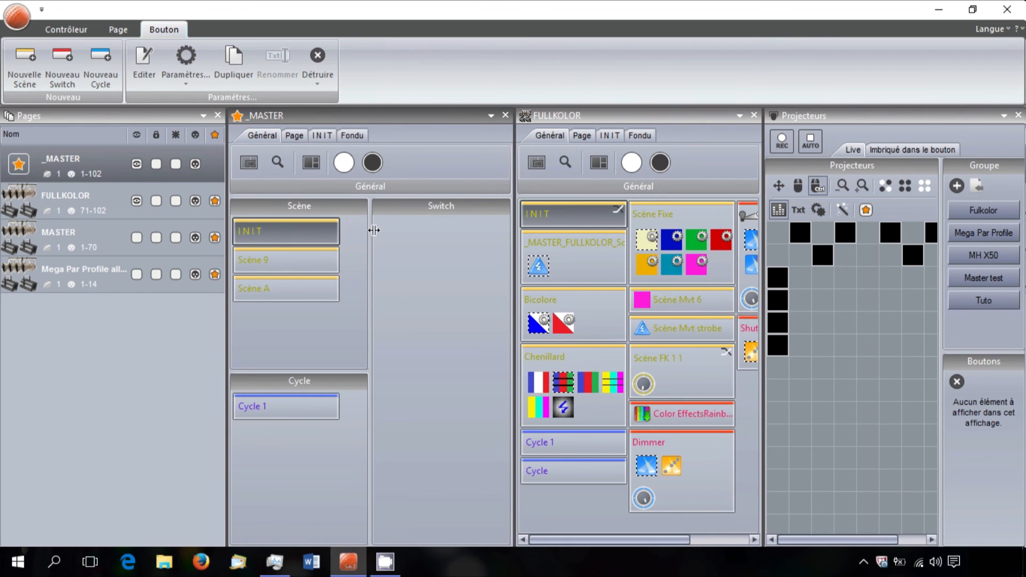
# - Close the _MASTER page and open Scène Mvt strobe from the FULLKOLOR page for editing
pyautogui.click(504, 115)
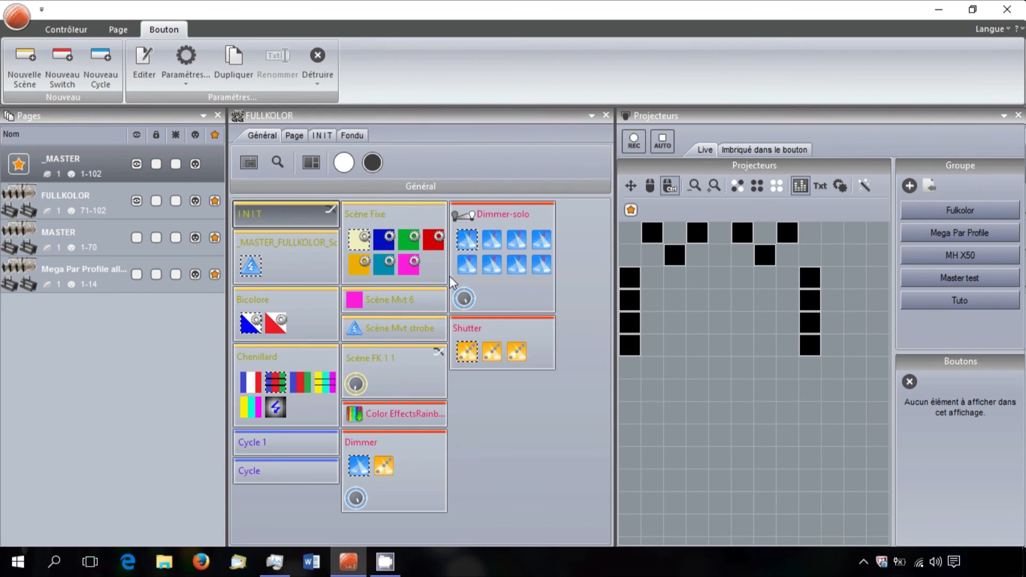
pyautogui.click(418, 324)
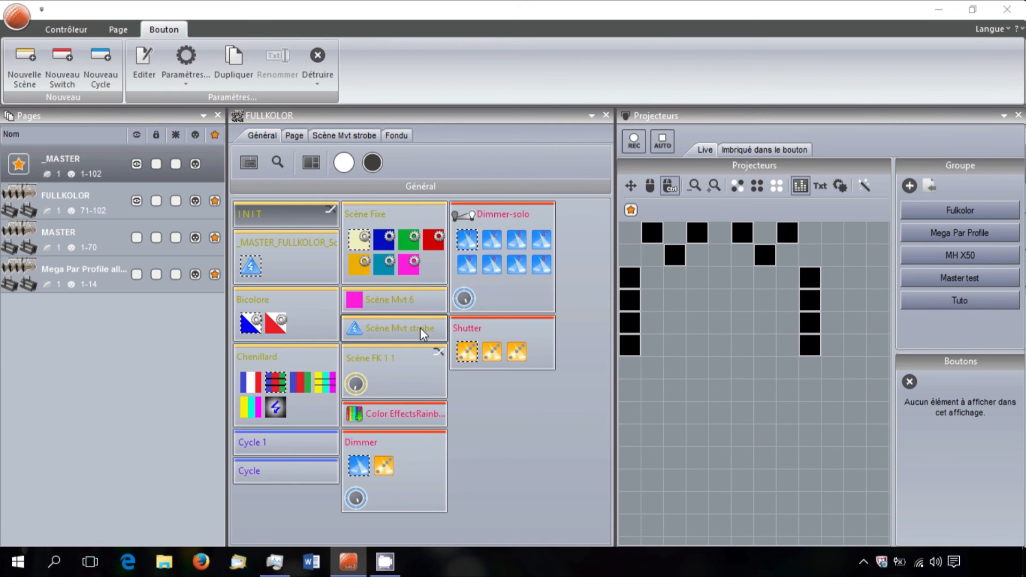
pyautogui.doubleClick(416, 325)
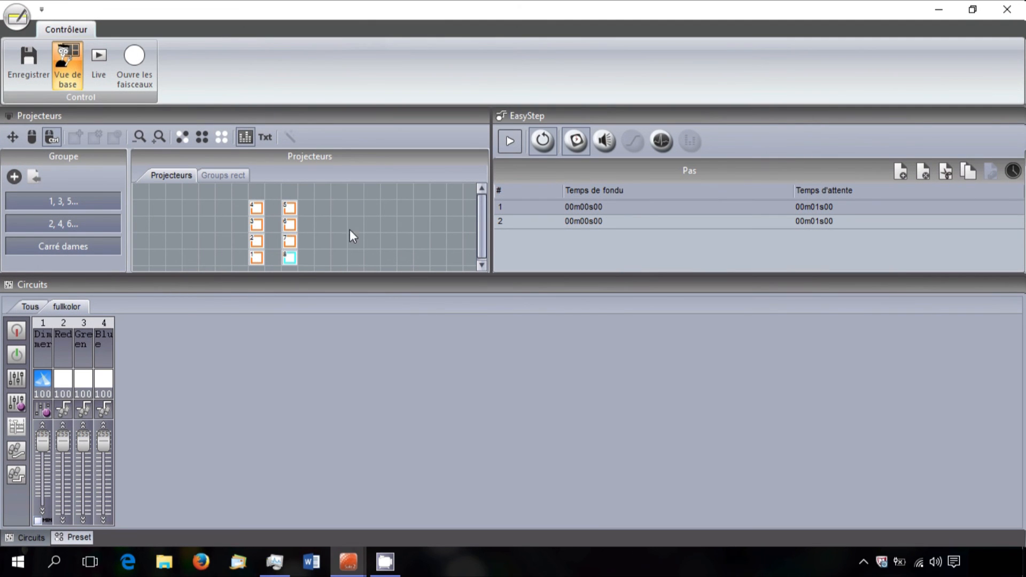
# - Save Scène Mvt strobe with the Carré dames group selected, and close the editor without saving further modifications
pyautogui.click(65, 246)
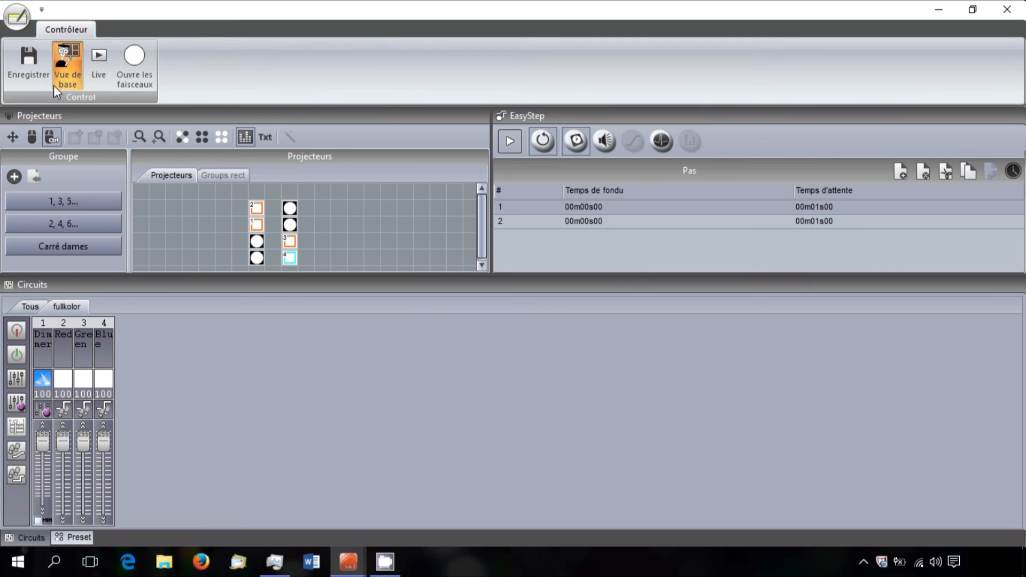
pyautogui.click(33, 64)
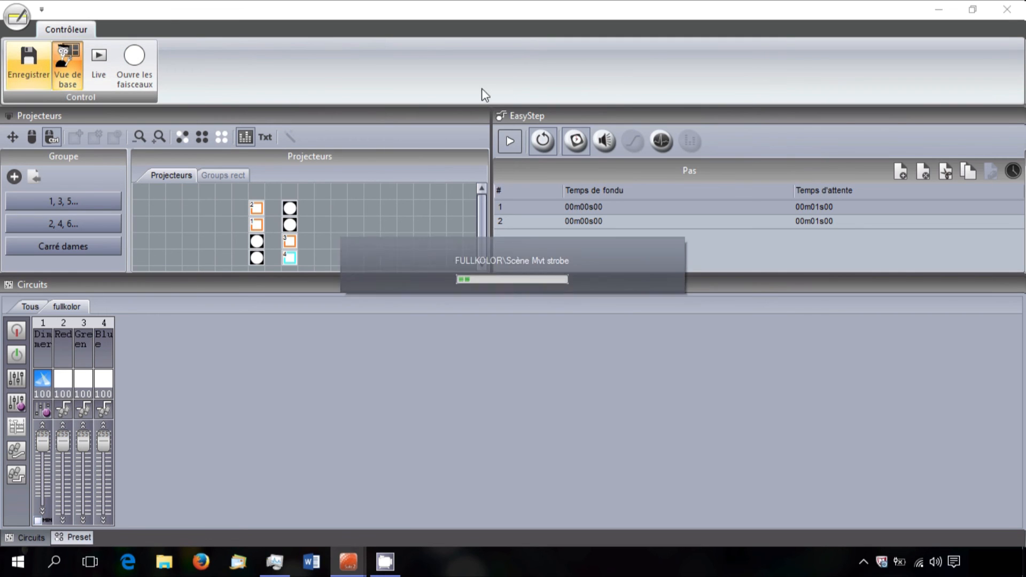
pyautogui.click(1007, 9)
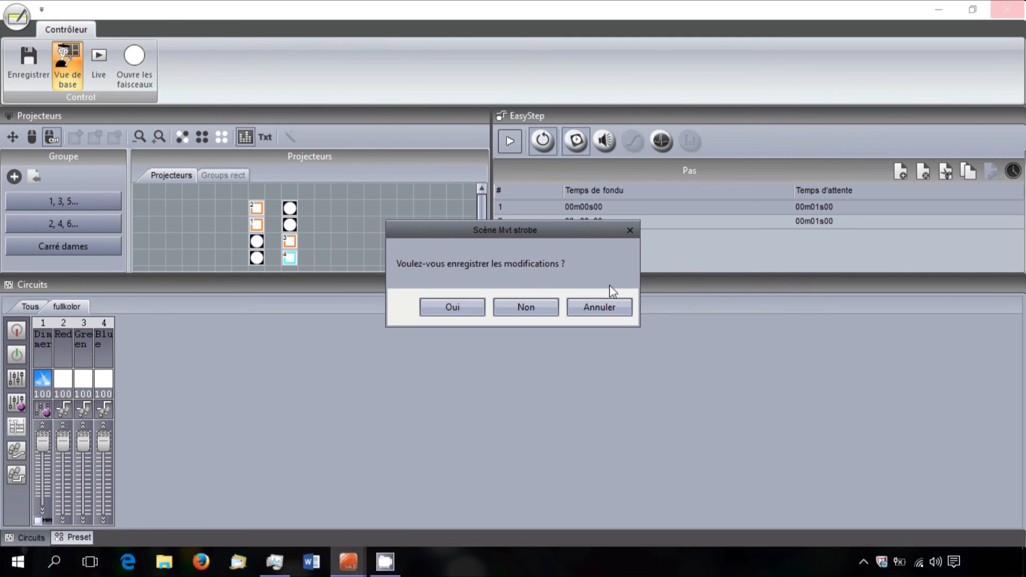
pyautogui.click(527, 312)
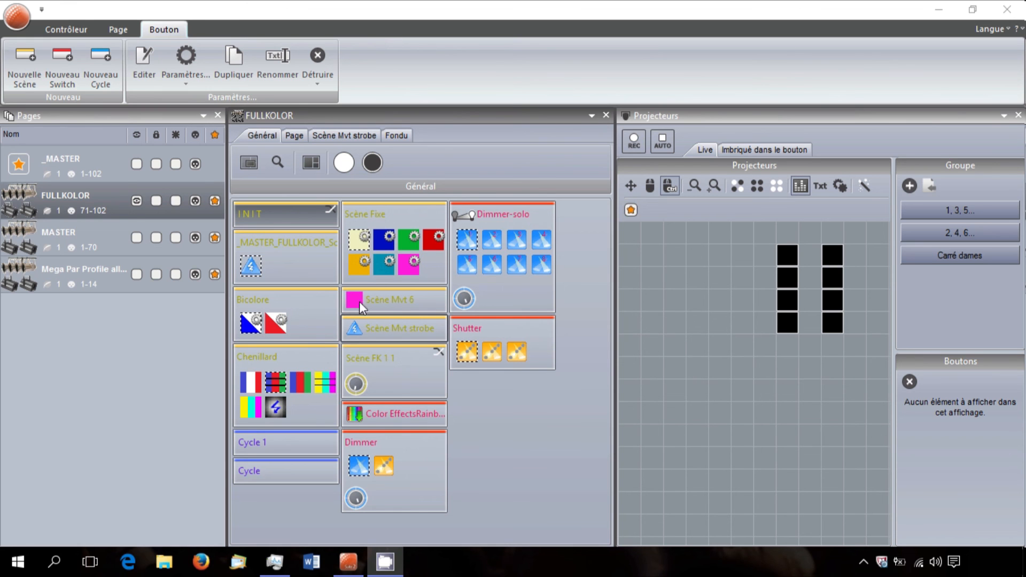
# - Reopen Scène Mvt strobe in the editor with the basic view off, and hide the palettes window
pyautogui.doubleClick(385, 330)
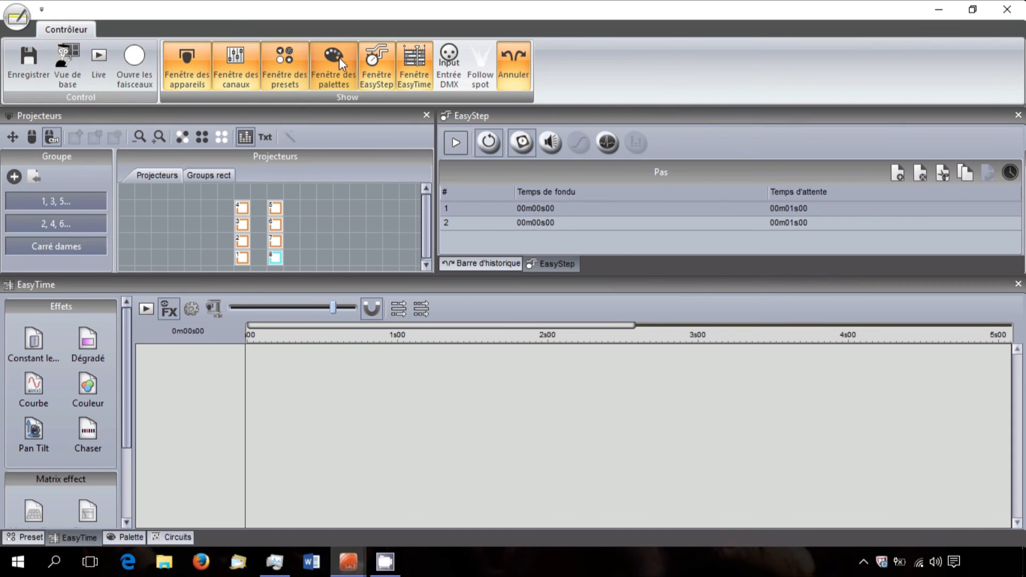
pyautogui.click(338, 59)
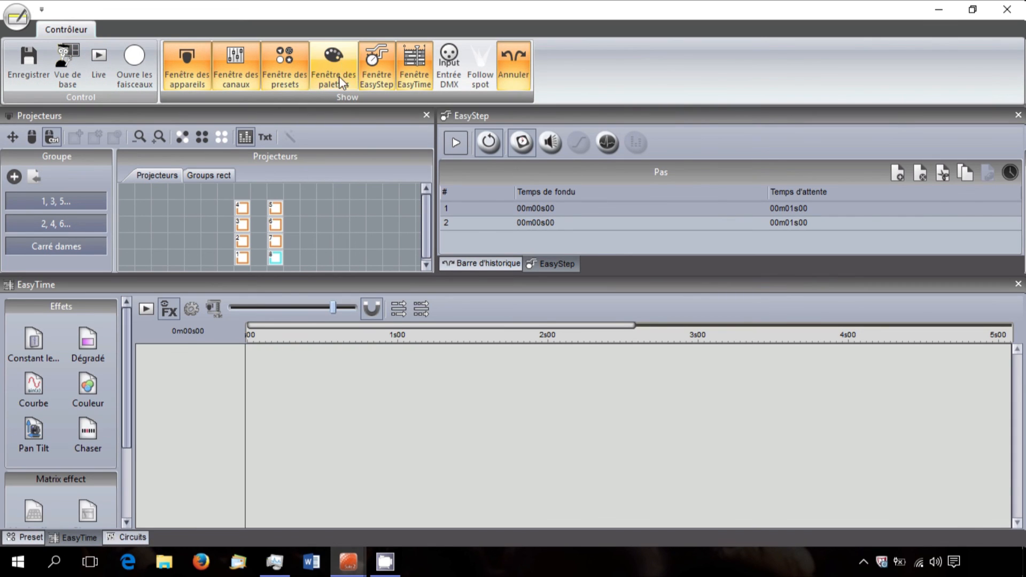